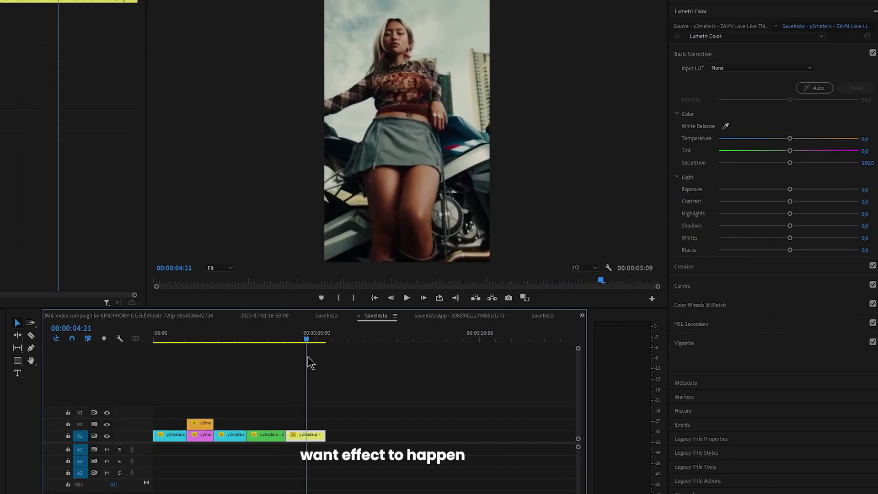
# Step: Add a frame hold to the last clip at 4:21 and duplicate it onto V2
pyautogui.rightClick(307, 437)
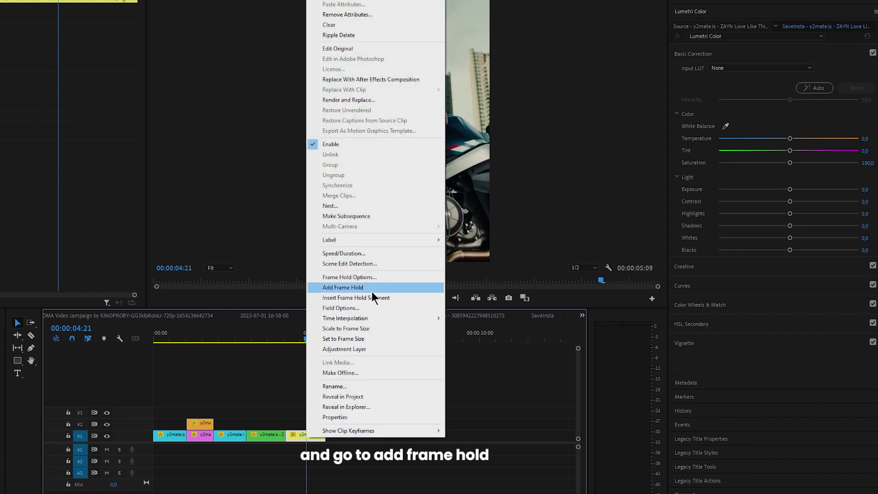
pyautogui.click(373, 293)
pyautogui.moveTo(312, 435); pyautogui.dragTo(317, 423)
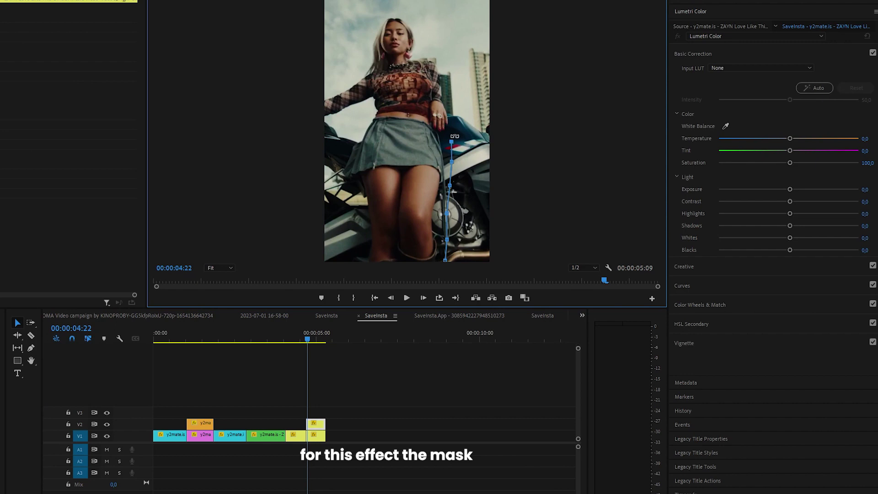
# Step: Close the pen mask around the woman and duplicate the cutout onto higher tracks
pyautogui.click(363, 264)
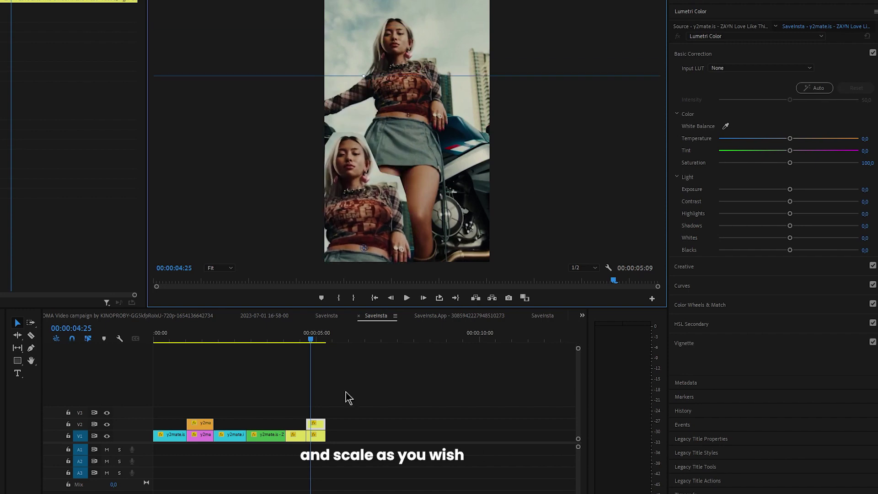
pyautogui.moveTo(319, 419); pyautogui.dragTo(319, 409)
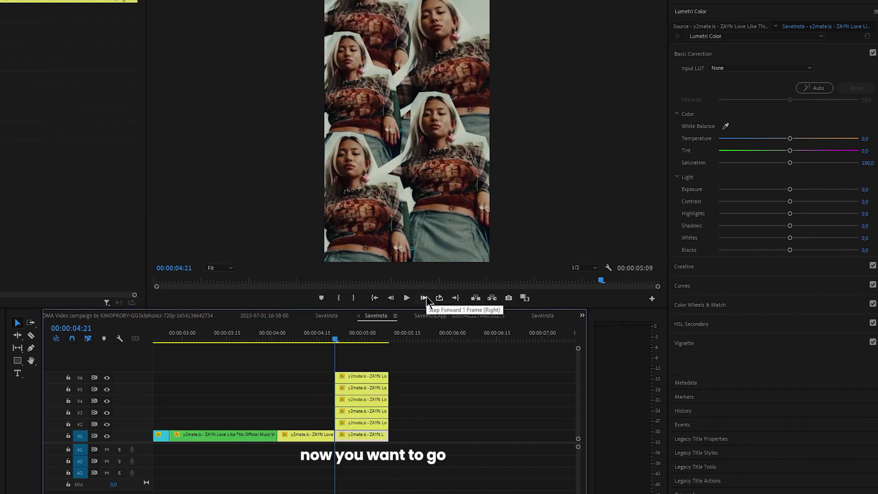
# Step: Shift the V6 cutout's start a couple of frames later
pyautogui.hotkey('alt', 'Right')
pyautogui.hotkey('alt', 'Right')
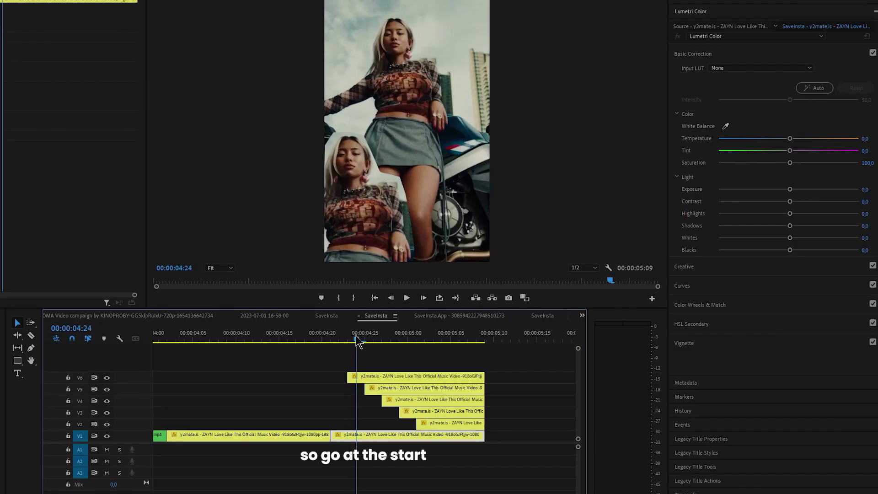
# Step: Cut a flash piece from the top cutout's start and blend it with Linear Dodge (Add)
pyautogui.hotkey('ctrl', 'shift', 'k')
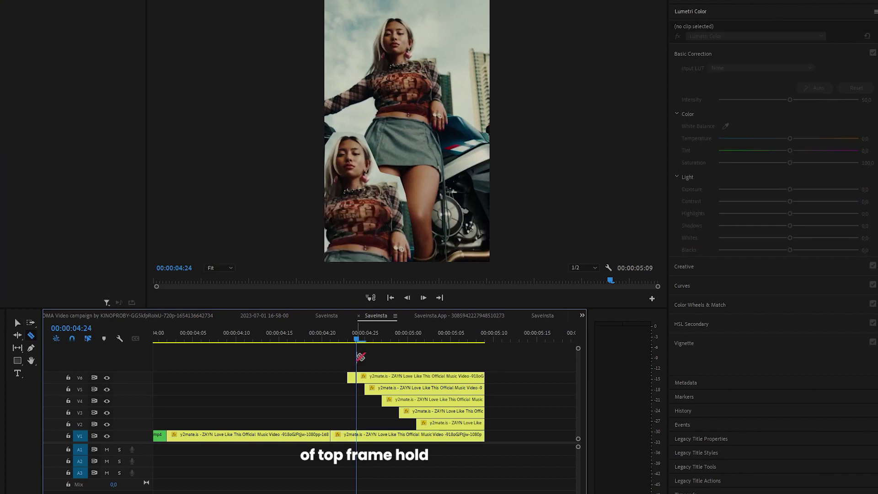
pyautogui.click(353, 381)
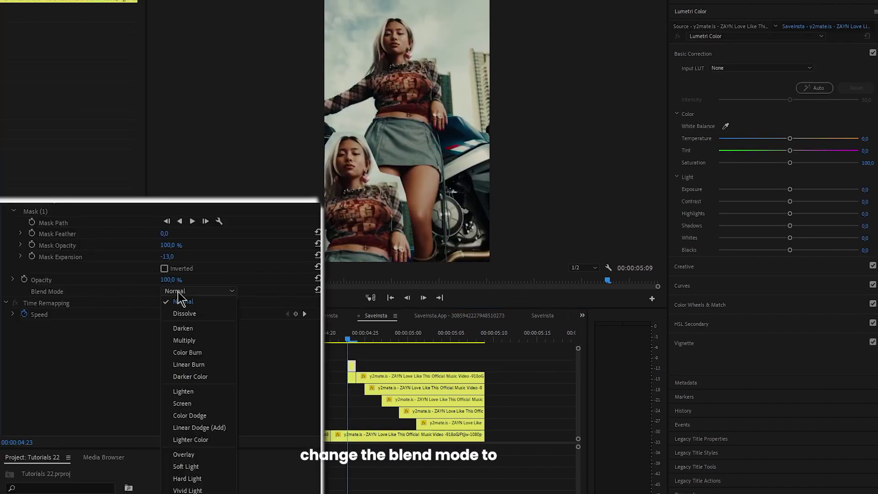
pyautogui.click(200, 428)
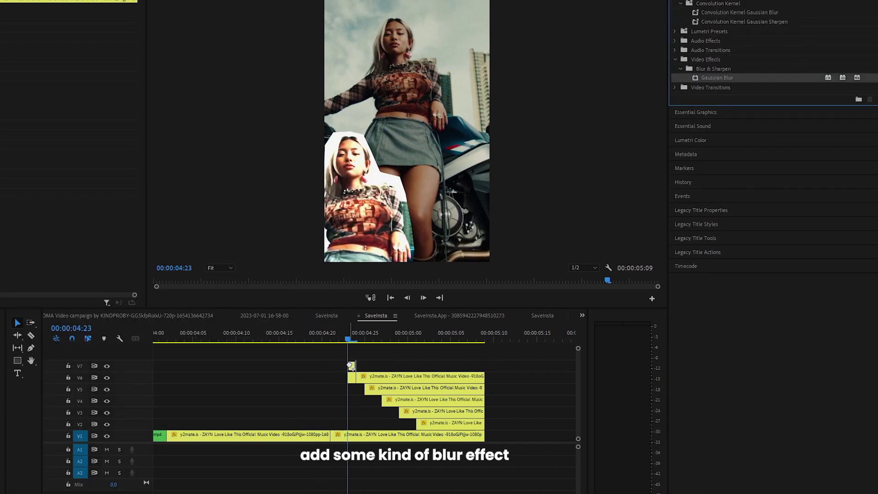